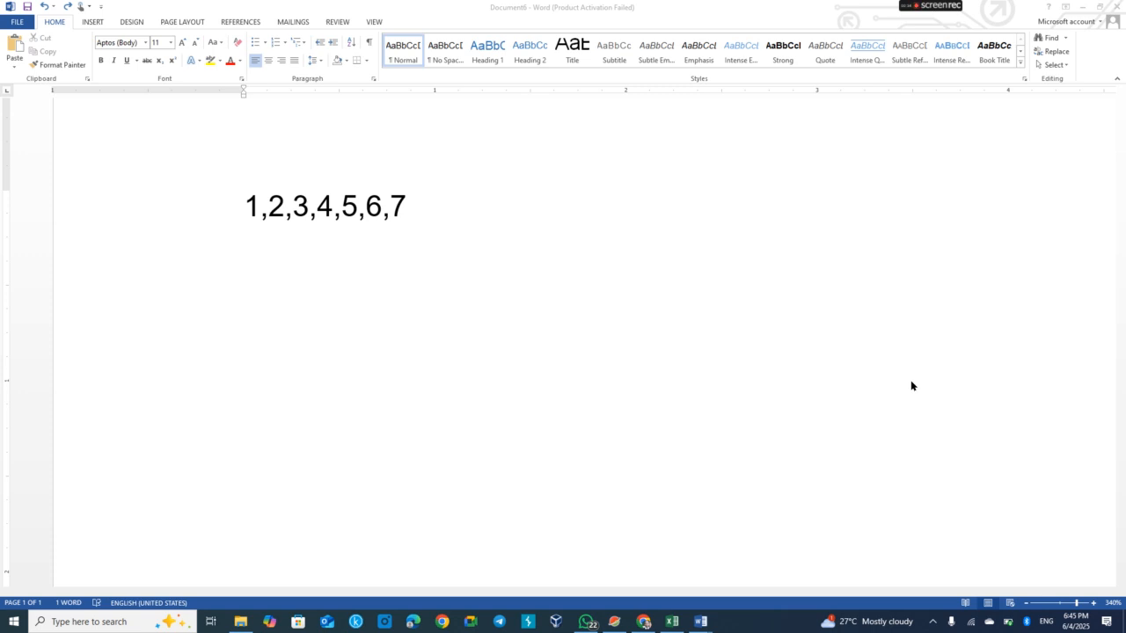
# Copy the text 1,2,3,4,5,6,7 from the Word document
pyautogui.click(413, 205)
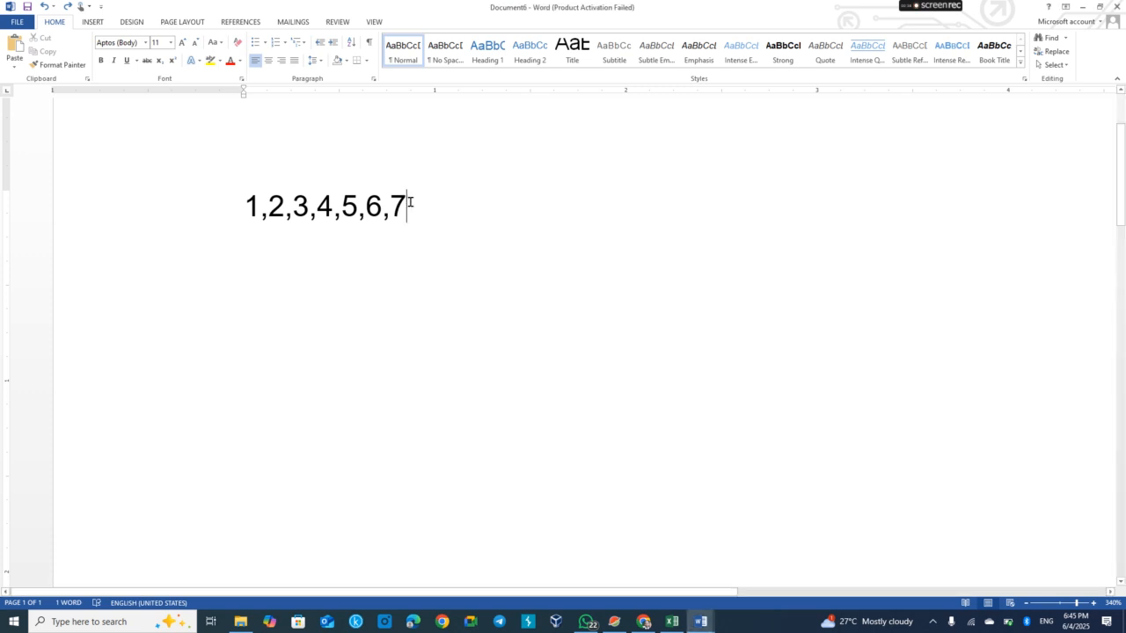
pyautogui.moveTo(410, 202); pyautogui.dragTo(249, 204)
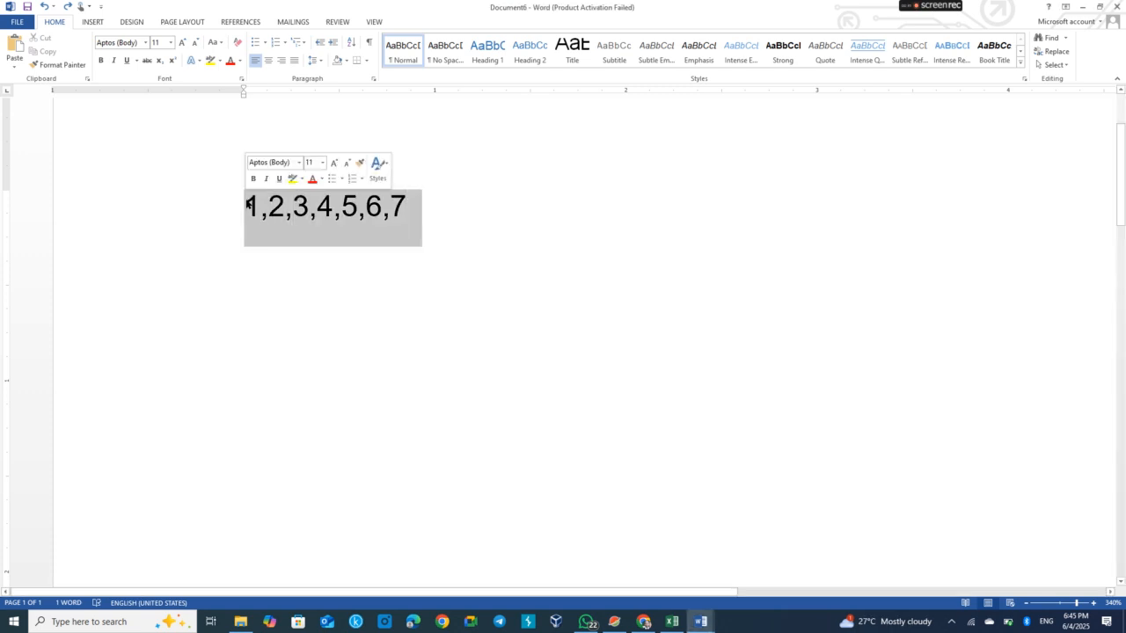
pyautogui.rightClick(283, 208)
pyautogui.click(323, 233)
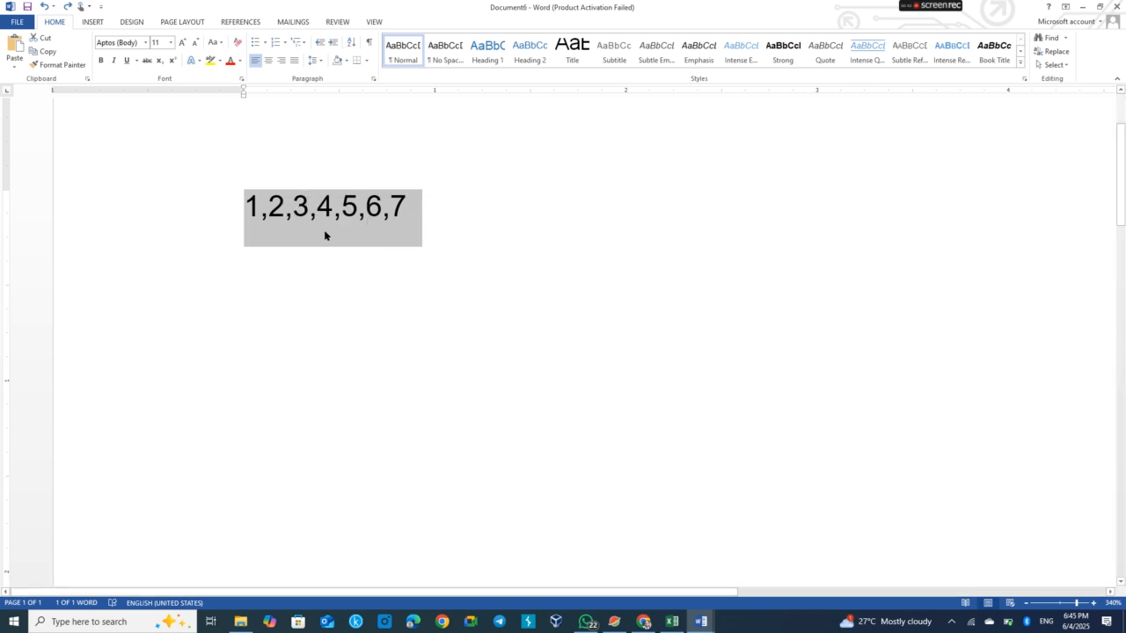
# Switch to Excel and paste the copied numbers into cell A1 of Sheet3
pyautogui.click(672, 622)
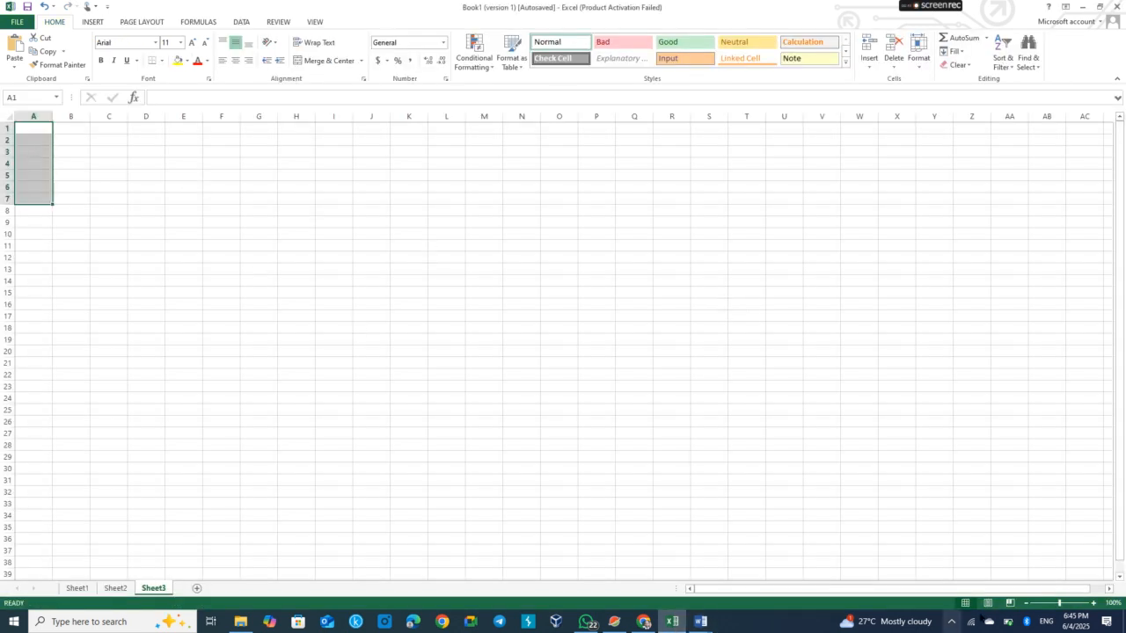
pyautogui.click(1094, 604)
pyautogui.click(1094, 603)
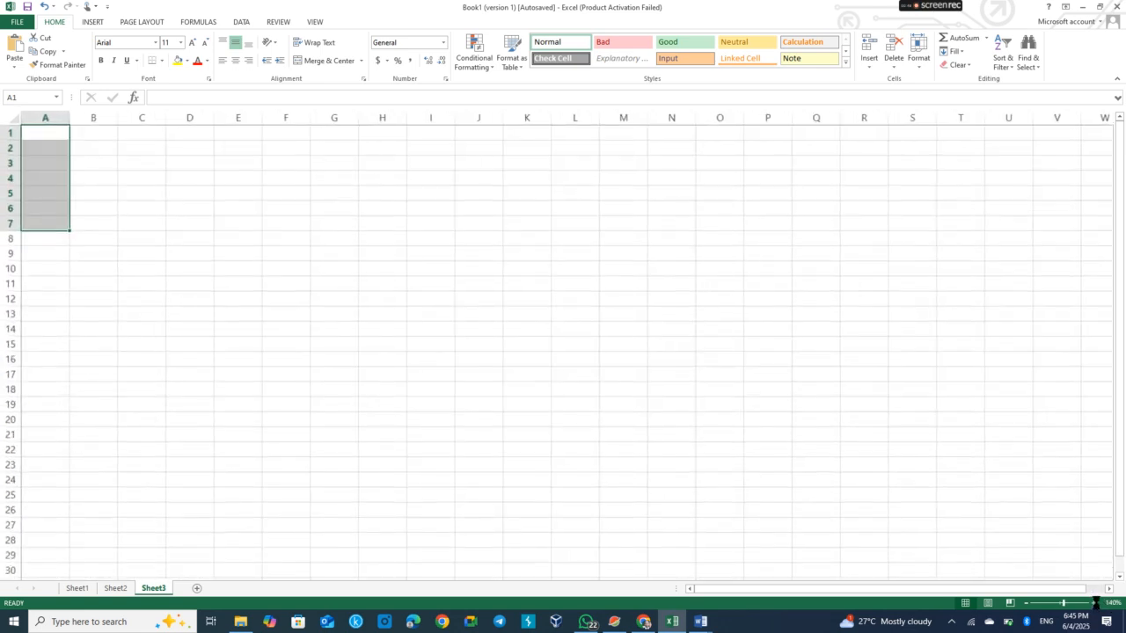
pyautogui.click(1094, 604)
pyautogui.click(1094, 603)
pyautogui.click(1095, 603)
pyautogui.click(1095, 603)
pyautogui.click(1095, 603)
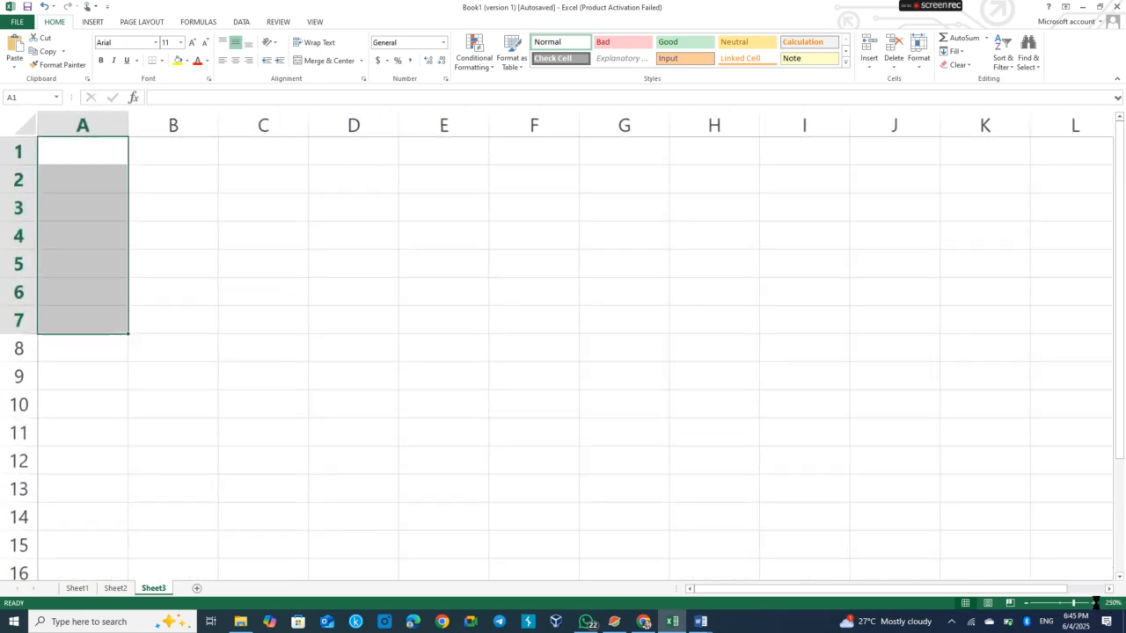
pyautogui.click(1095, 603)
pyautogui.click(1095, 604)
pyautogui.click(1095, 604)
pyautogui.click(1095, 604)
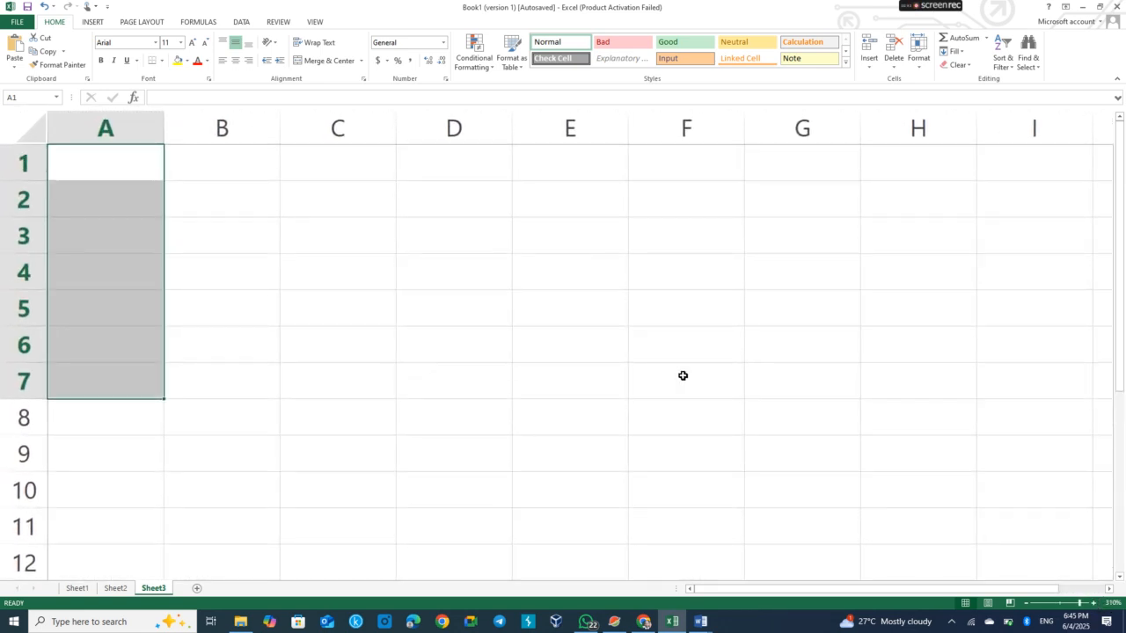
pyautogui.click(95, 162)
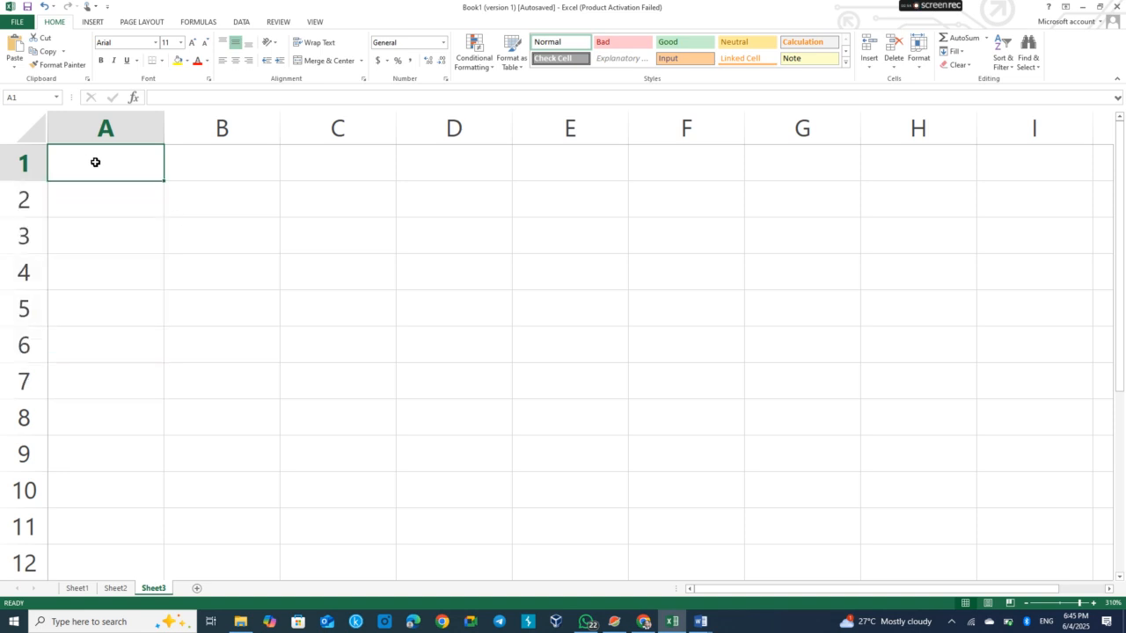
pyautogui.rightClick(95, 162)
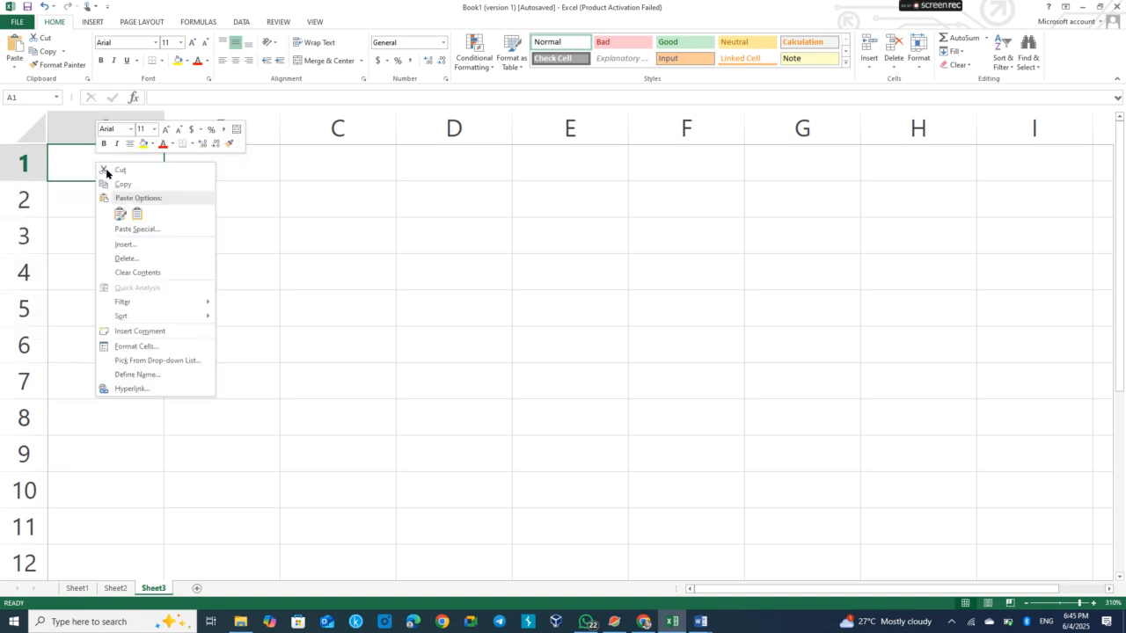
pyautogui.click(130, 219)
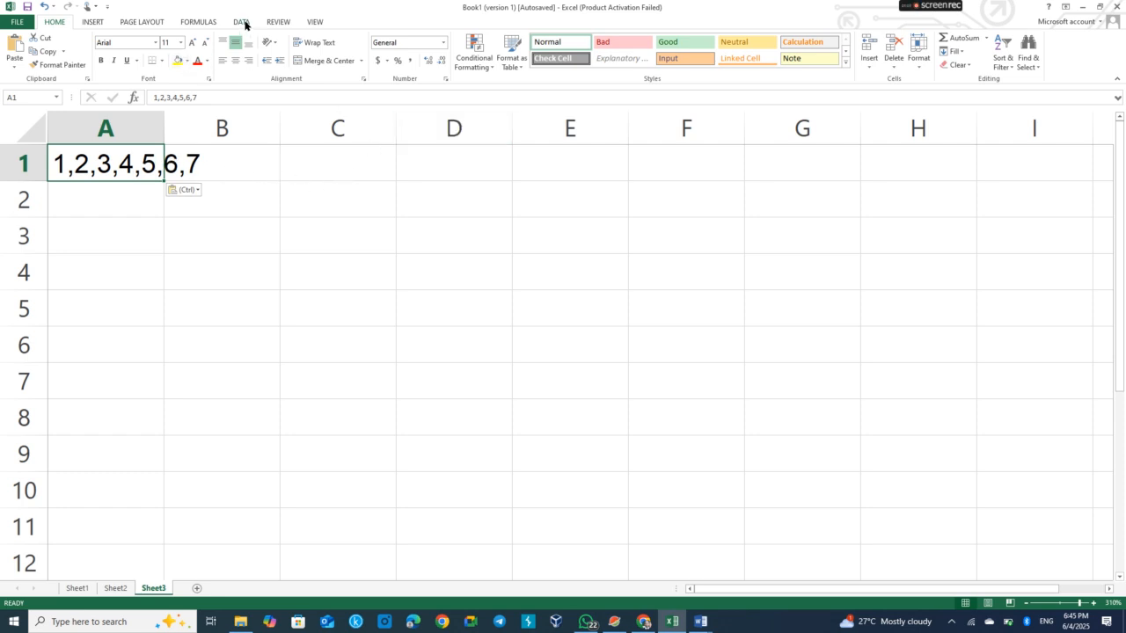
# Split cell A1 into separate columns with Text to Columns, using Delimited and the Comma delimiter
pyautogui.click(241, 23)
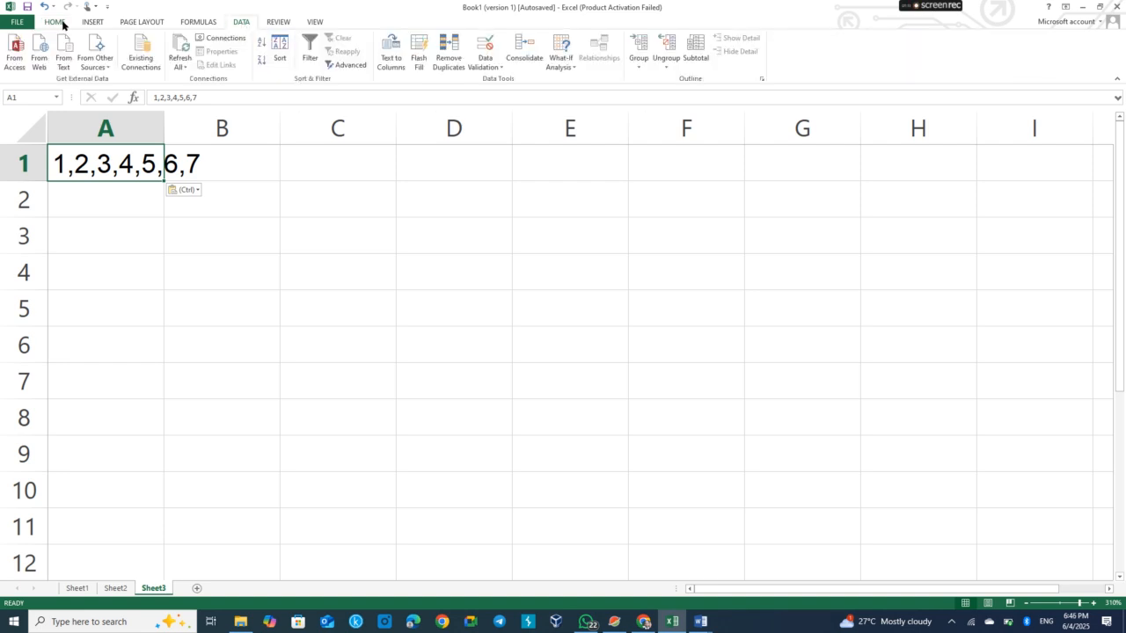
pyautogui.click(391, 62)
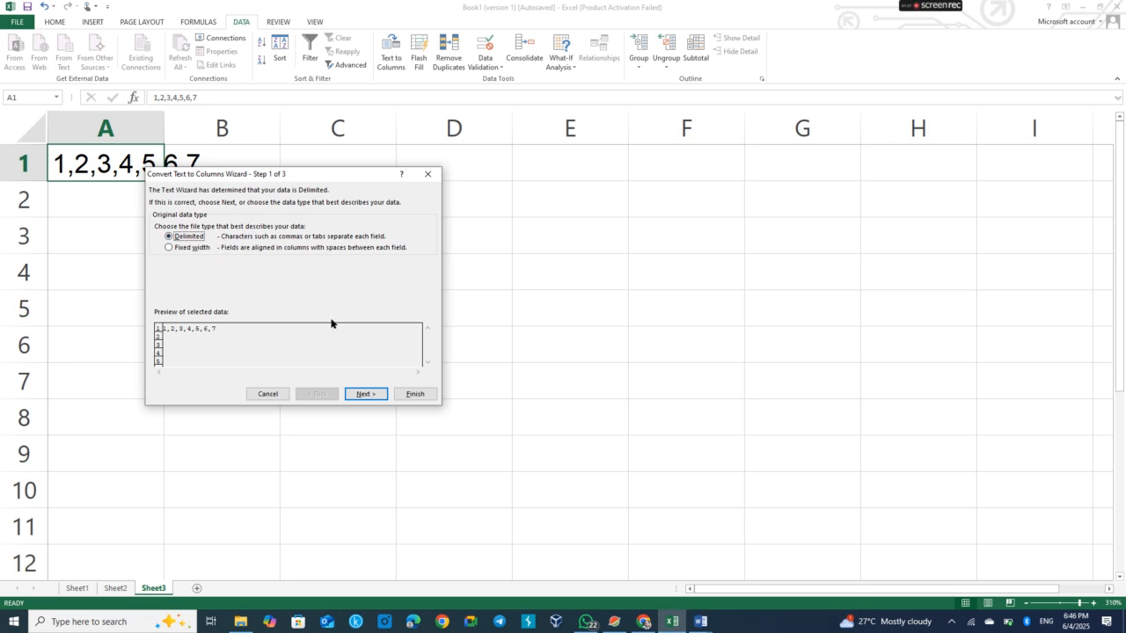
pyautogui.click(365, 394)
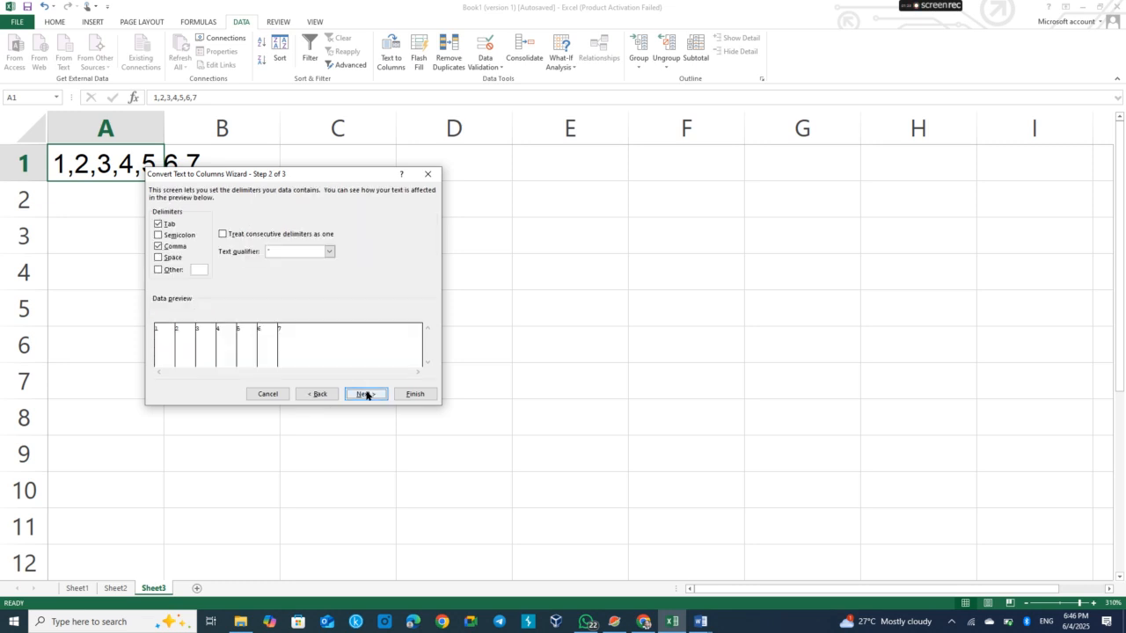
pyautogui.click(157, 224)
pyautogui.click(158, 247)
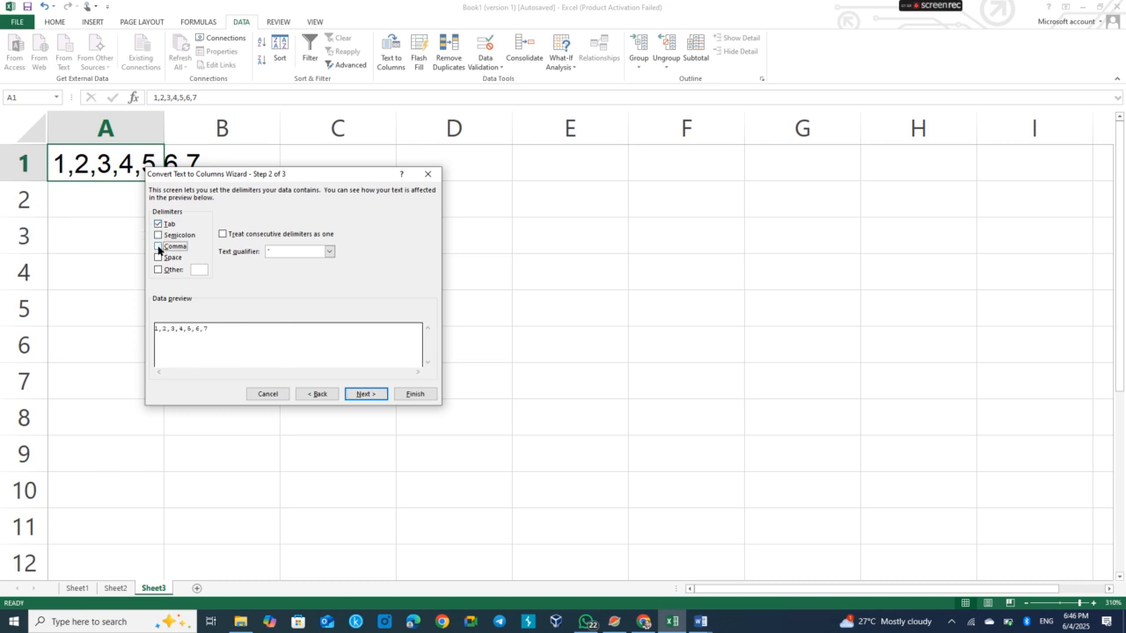
pyautogui.click(158, 247)
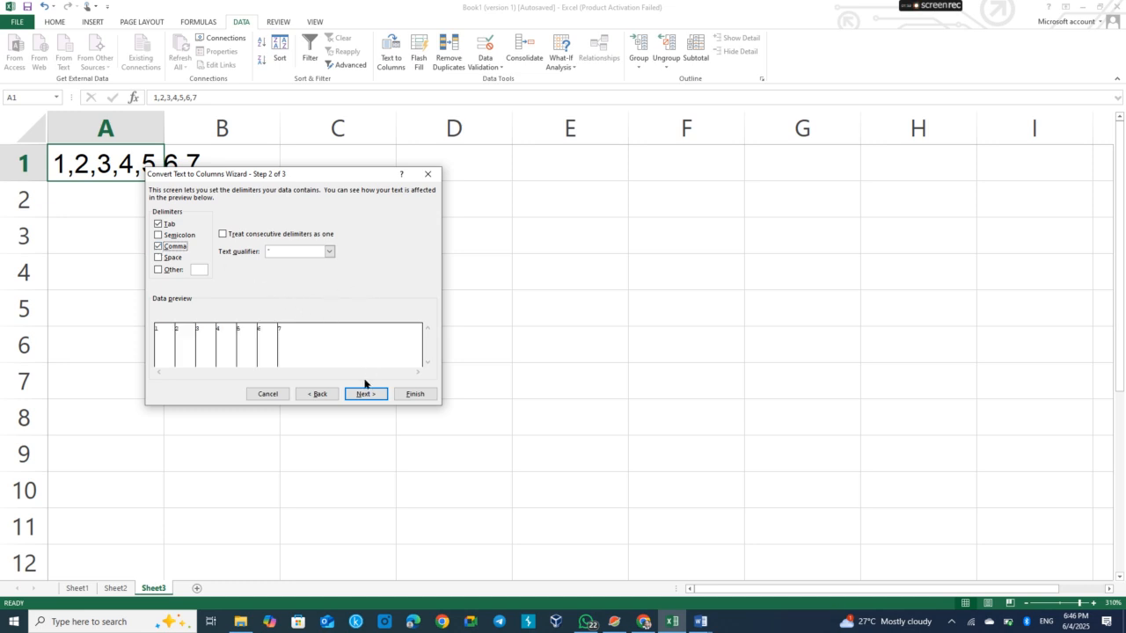
pyautogui.click(407, 399)
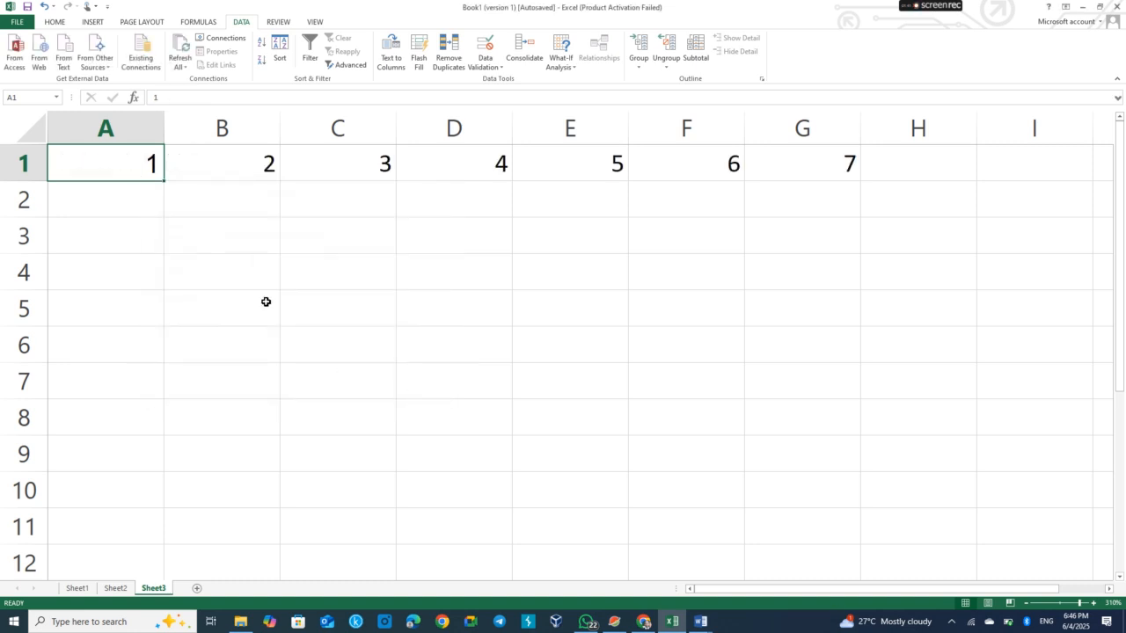
# Check each split value in cells B1 through G1
pyautogui.click(212, 168)
pyautogui.click(334, 167)
pyautogui.click(458, 156)
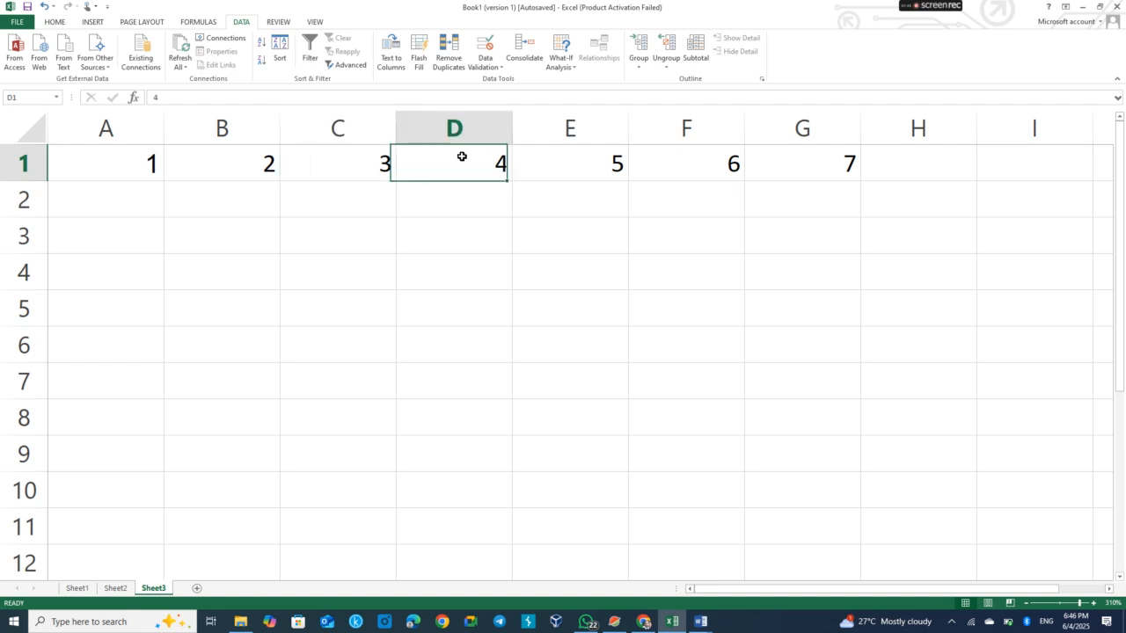
pyautogui.click(611, 164)
pyautogui.click(698, 166)
pyautogui.click(791, 169)
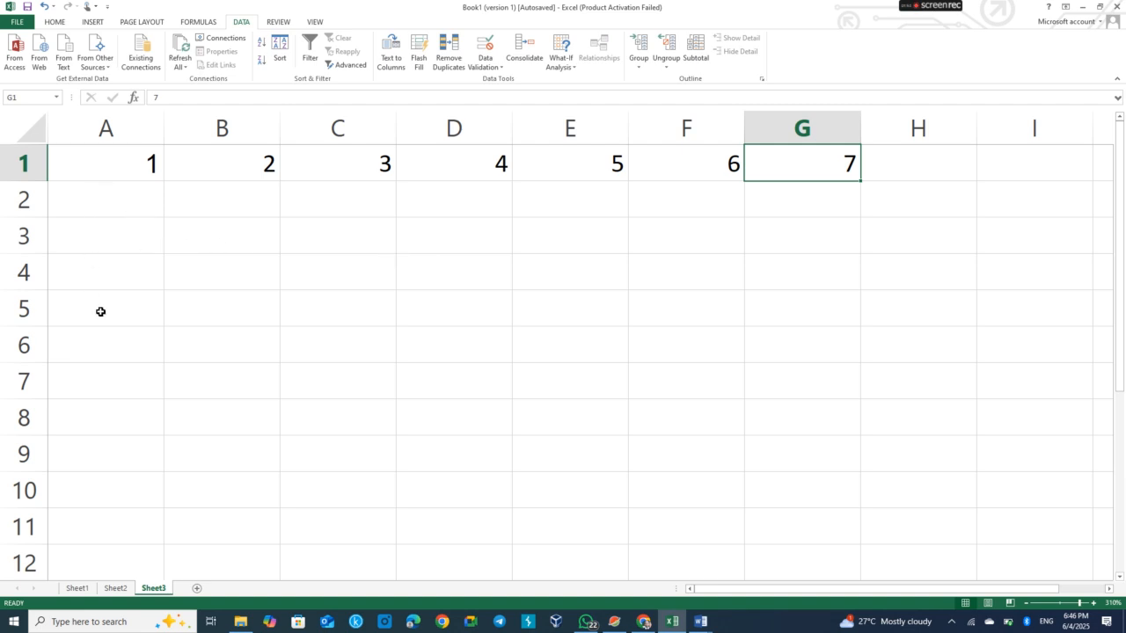
# Glance at the question in the Advanced Microsoft Excel Training document, then return to Document6
pyautogui.click(699, 621)
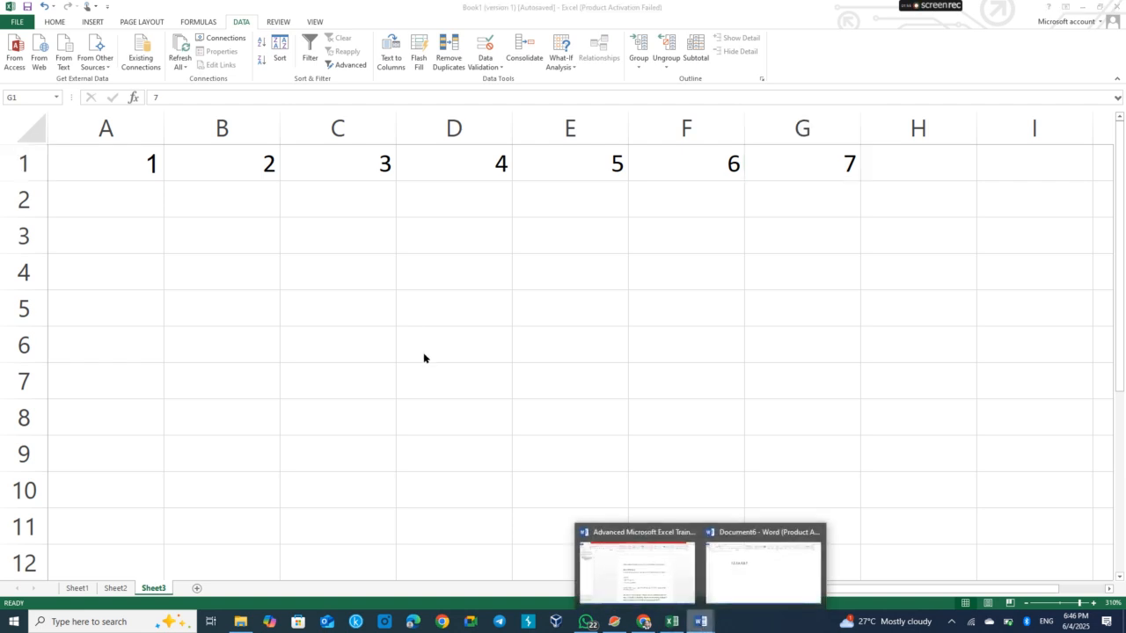
pyautogui.click(639, 570)
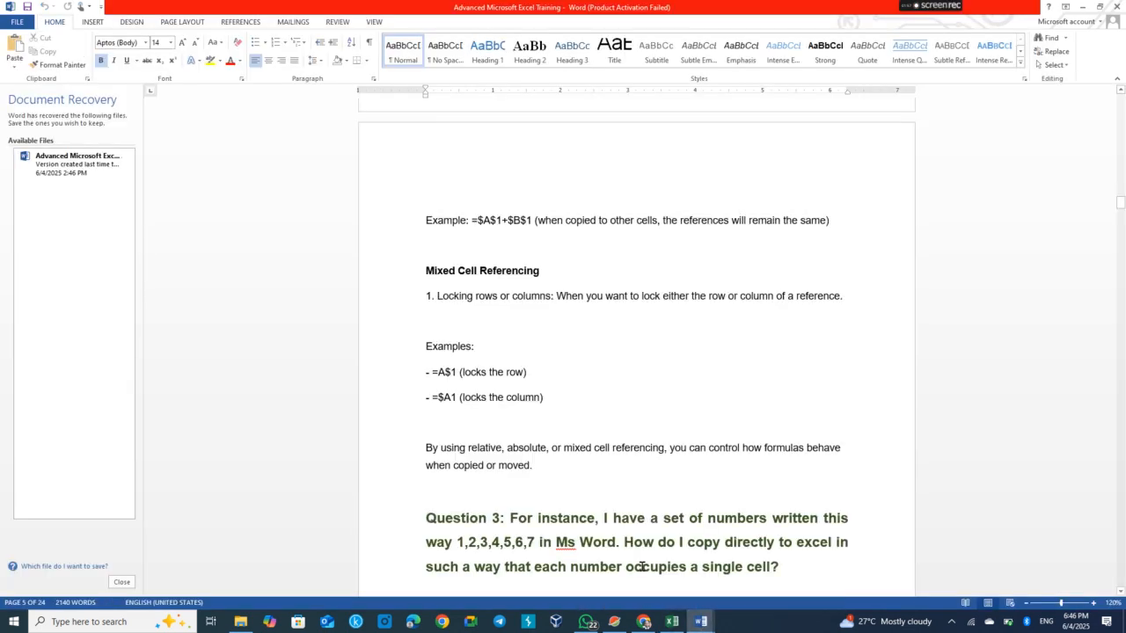
pyautogui.moveTo(695, 625)
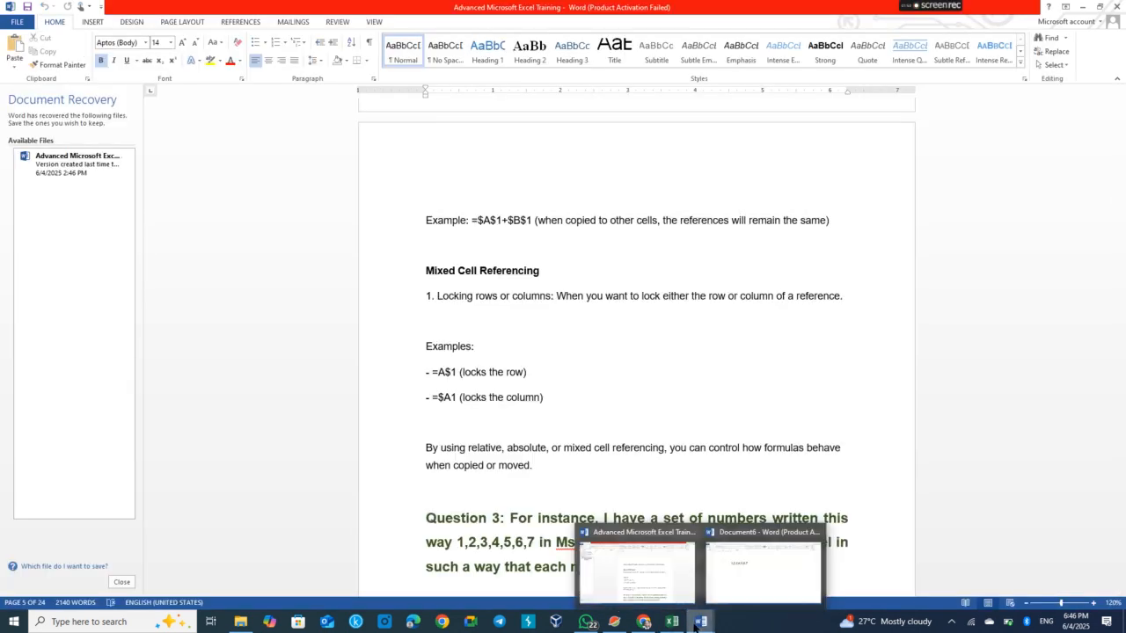
pyautogui.click(731, 586)
# Open Find and Replace with a comma in Find what and ^p in Replace with
pyautogui.hotkey('ctrl', 'a')
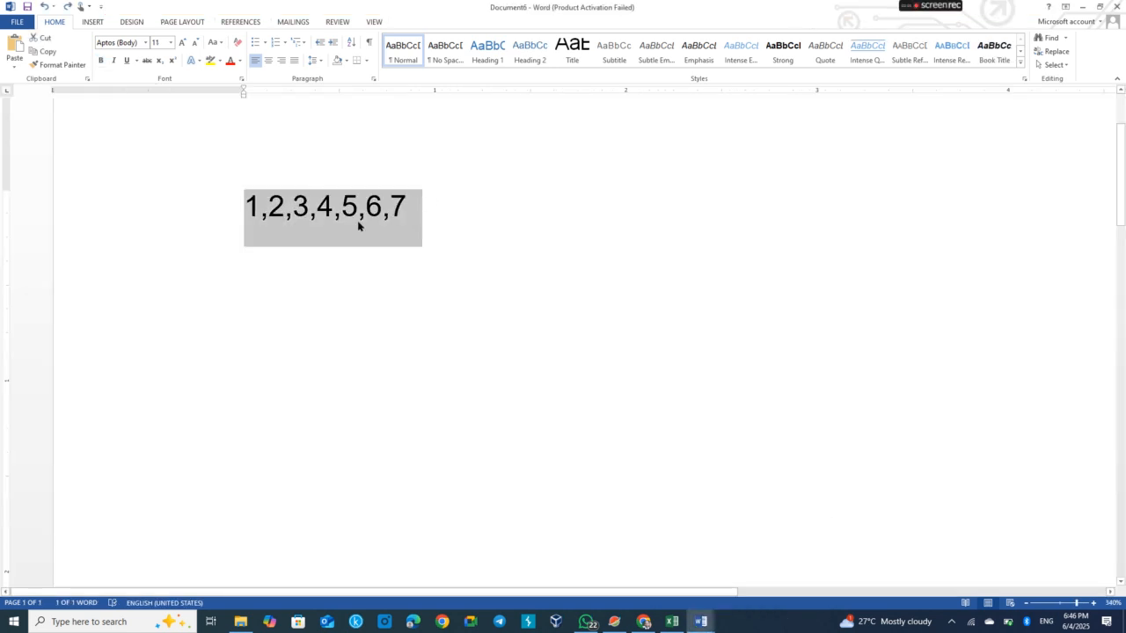
pyautogui.click(274, 214)
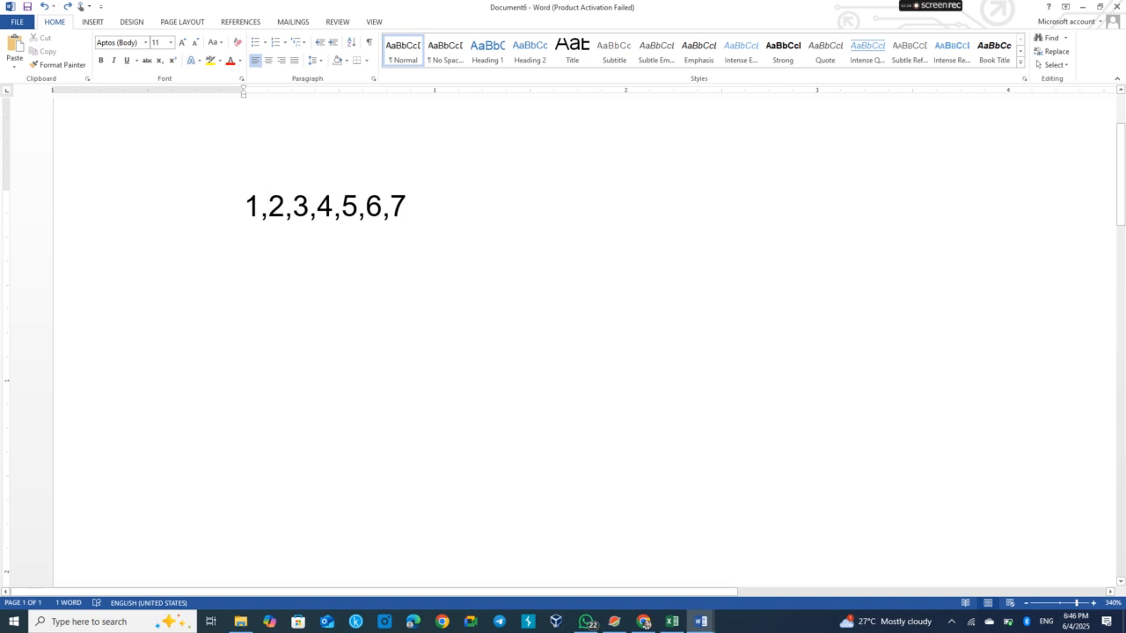
pyautogui.hotkey('ctrl', 'h')
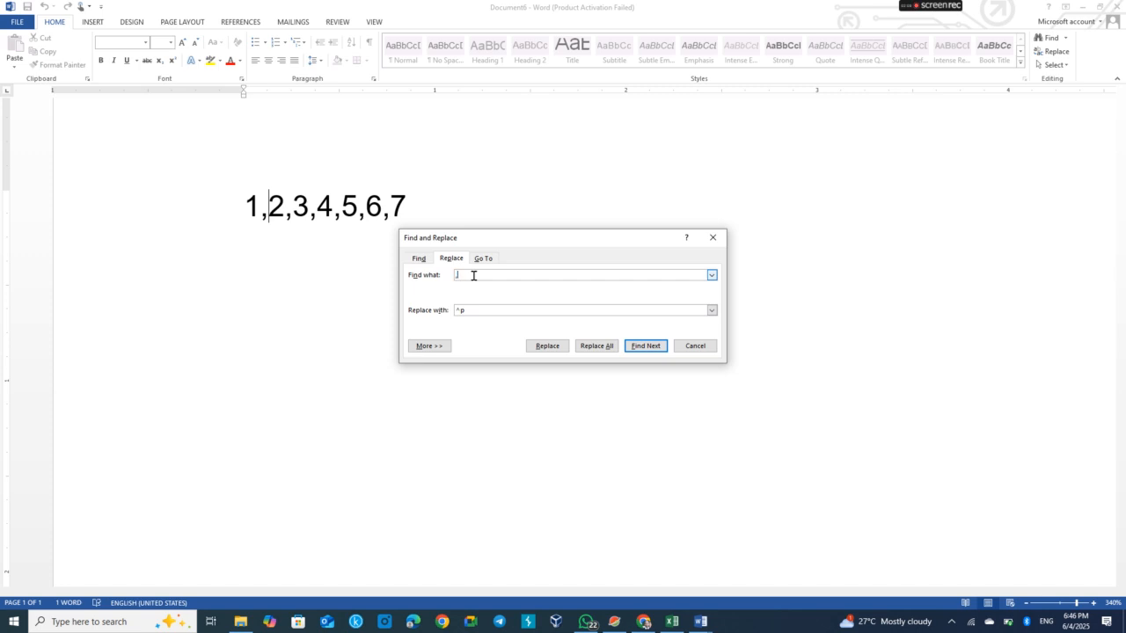
pyautogui.press('BackSpace')
pyautogui.write(',')
pyautogui.press('BackSpace')
pyautogui.press('BackSpace')
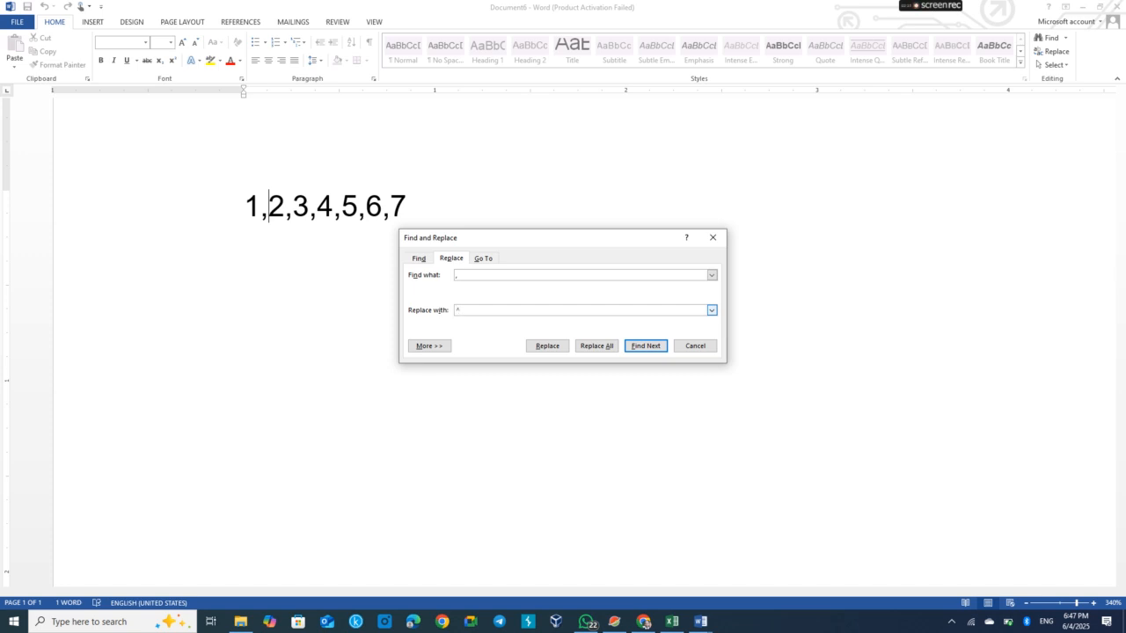
# Open the Magnifier app from Windows search
pyautogui.click(126, 626)
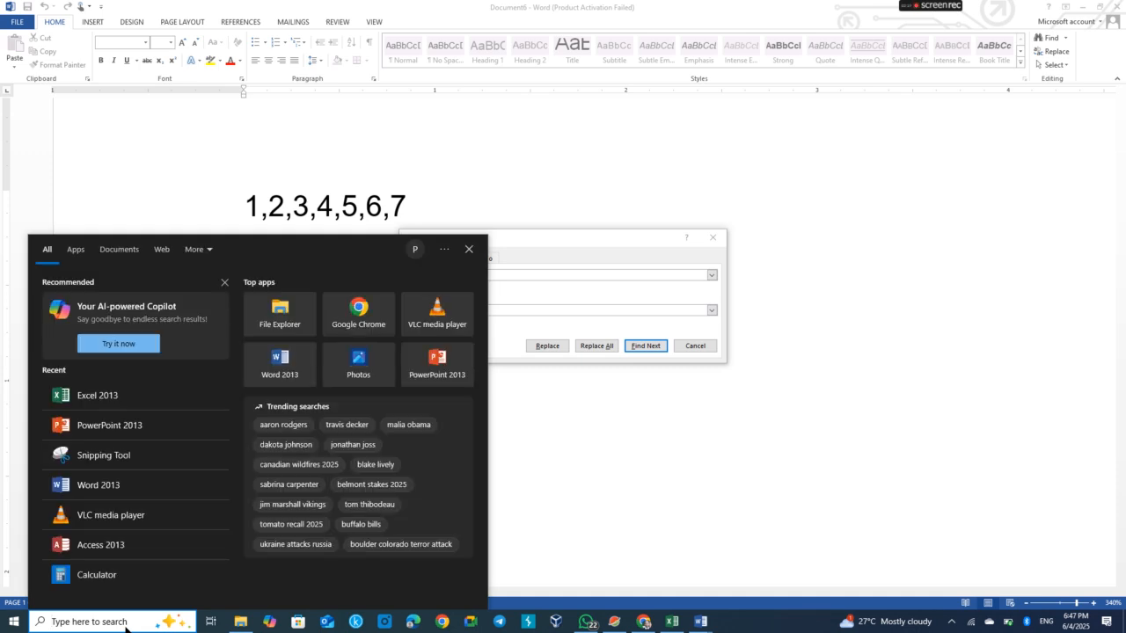
pyautogui.write('magn')
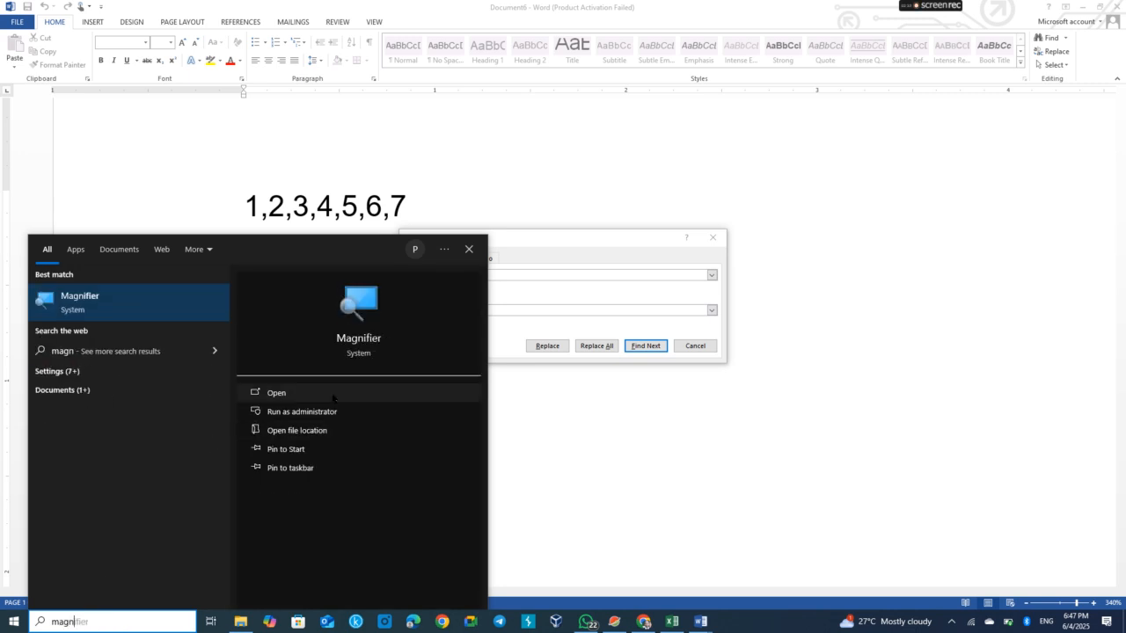
pyautogui.click(284, 394)
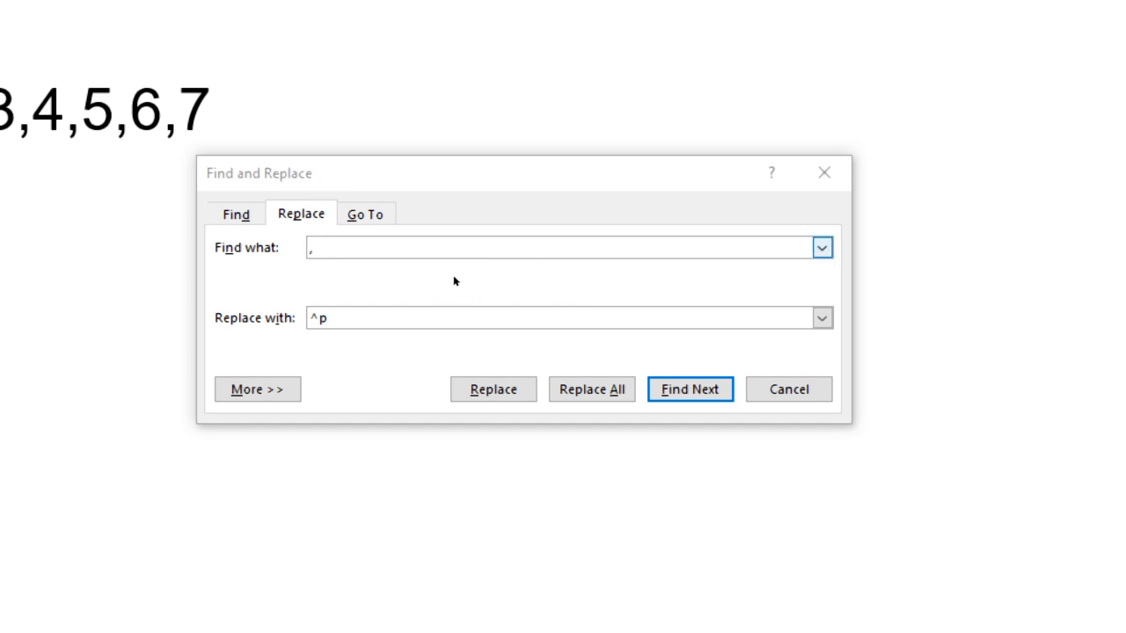
# Replace all commas with paragraph marks, dismiss the confirmation and close the Find and Replace dialog
pyautogui.click(468, 280)
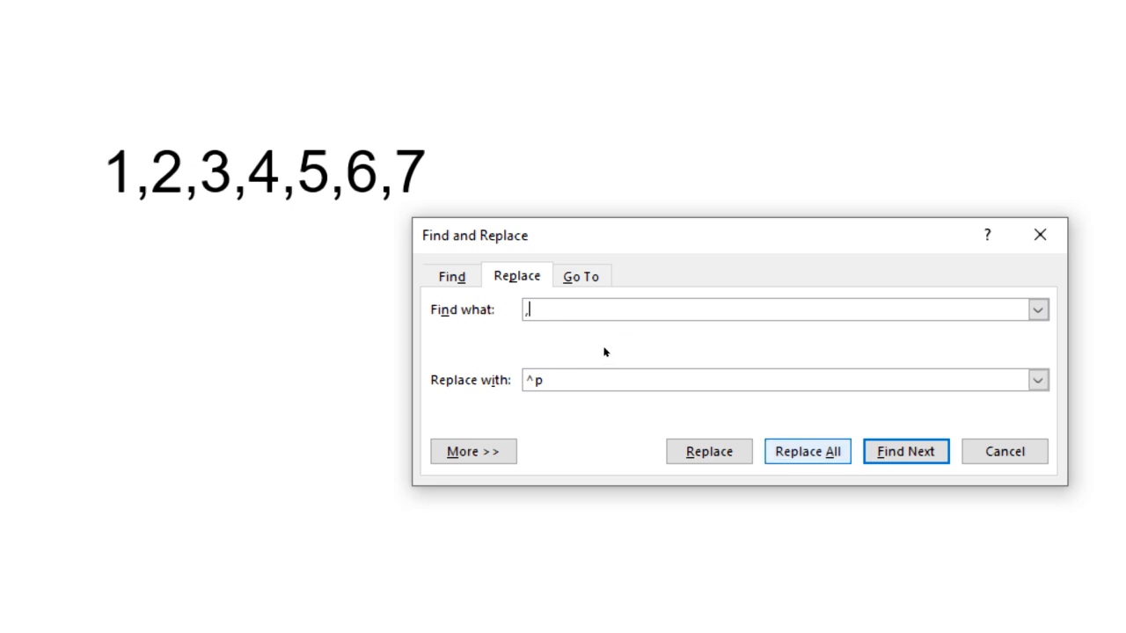
pyautogui.hotkey('alt', 'a')
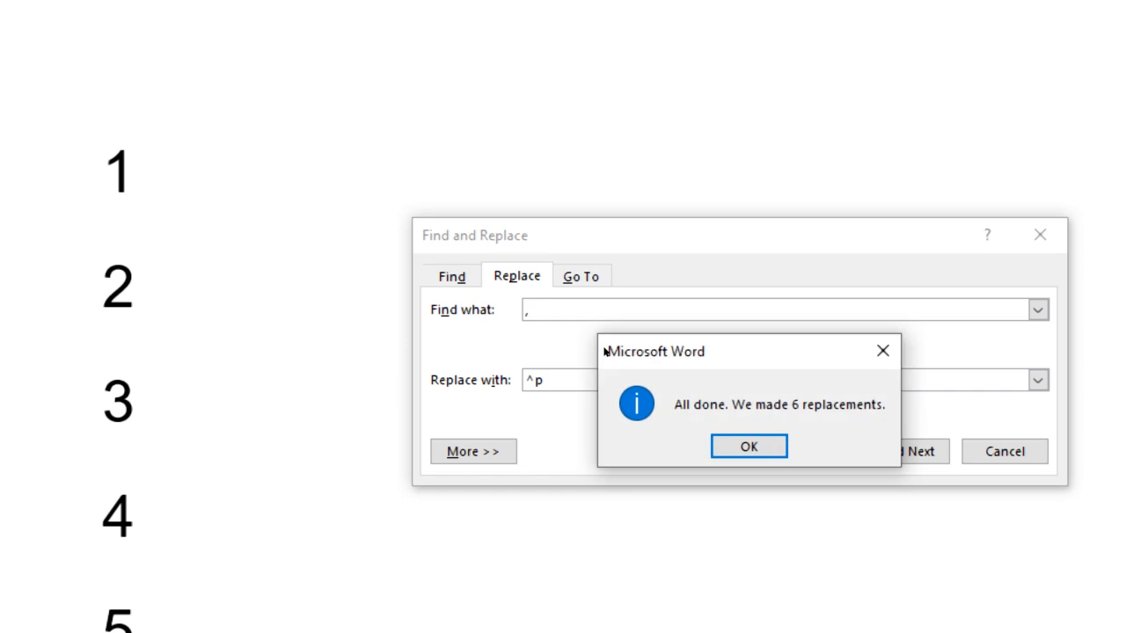
pyautogui.press('Return')
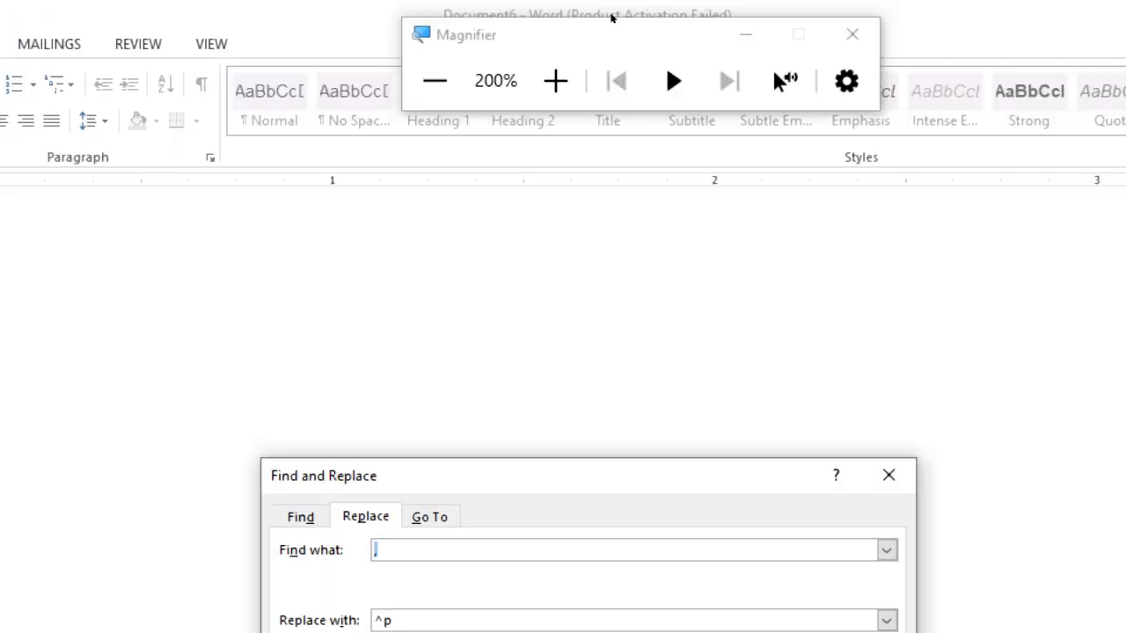
pyautogui.click(434, 81)
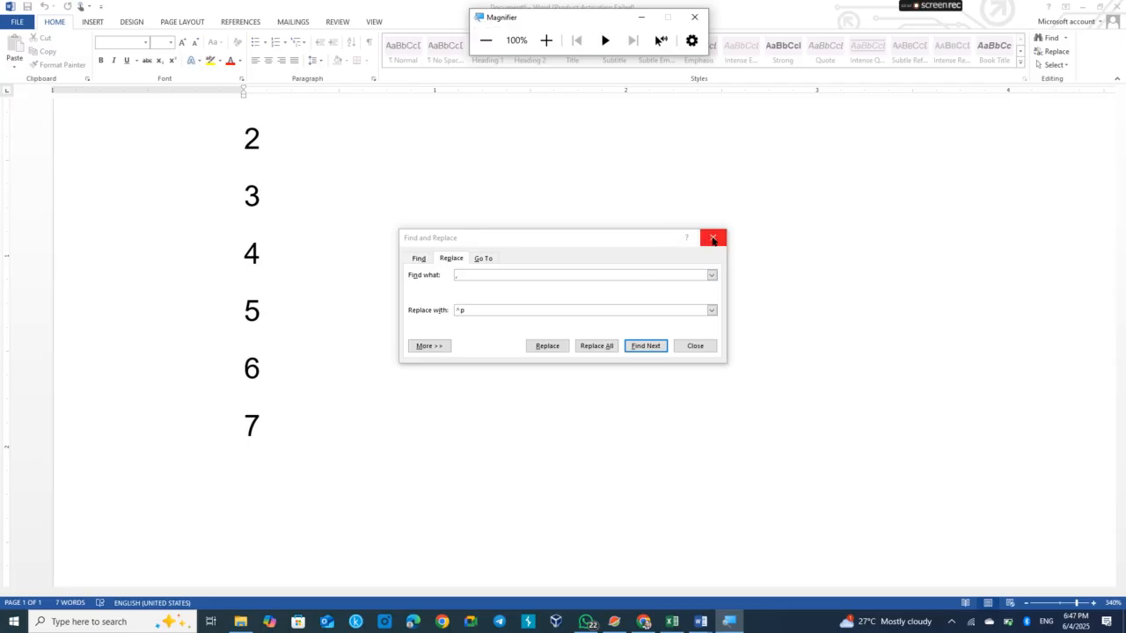
pyautogui.click(694, 347)
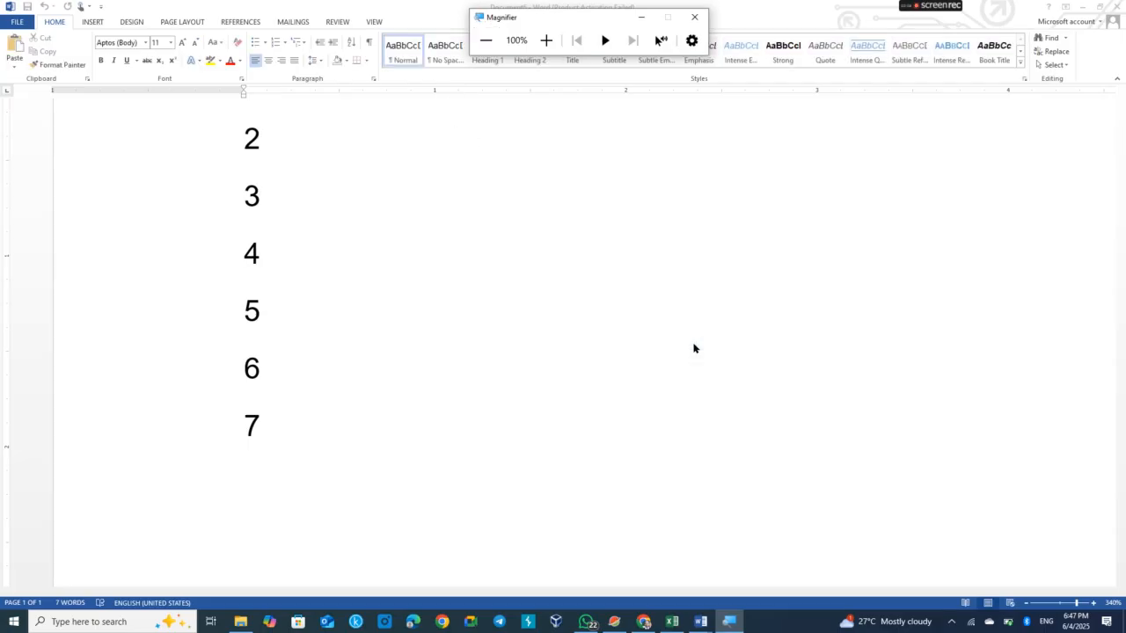
# Select the numbers 1 through 7 on their separate lines
pyautogui.scroll(1, 563, 334)
pyautogui.hotkey('ctrl', 'z')
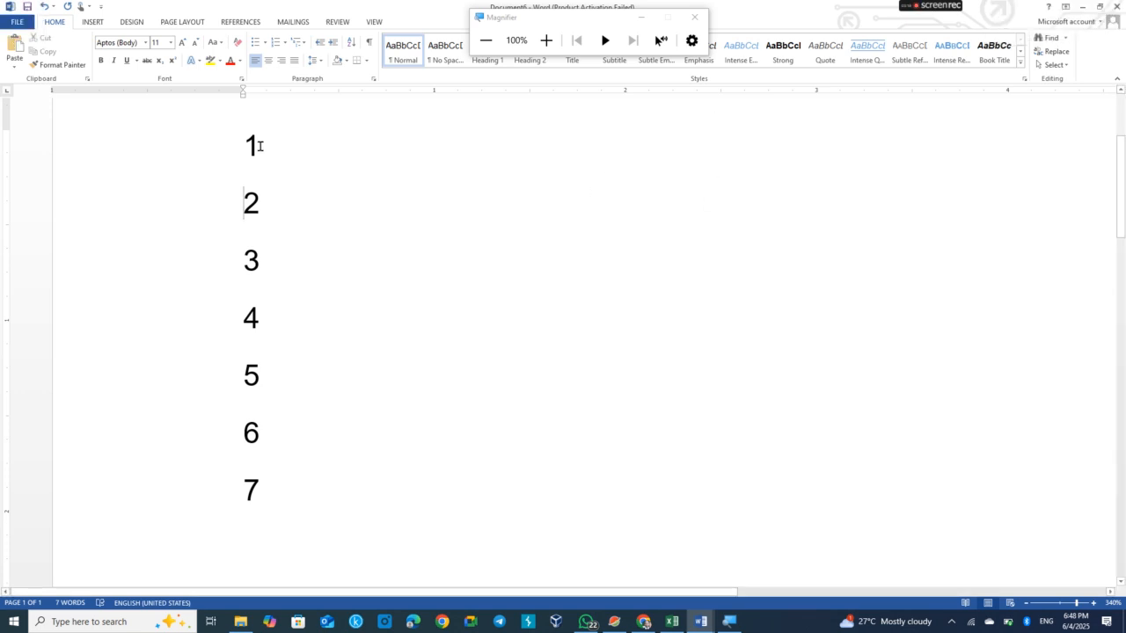
pyautogui.moveTo(208, 148); pyautogui.dragTo(209, 490)
pyautogui.hotkey('ctrl', 'c')
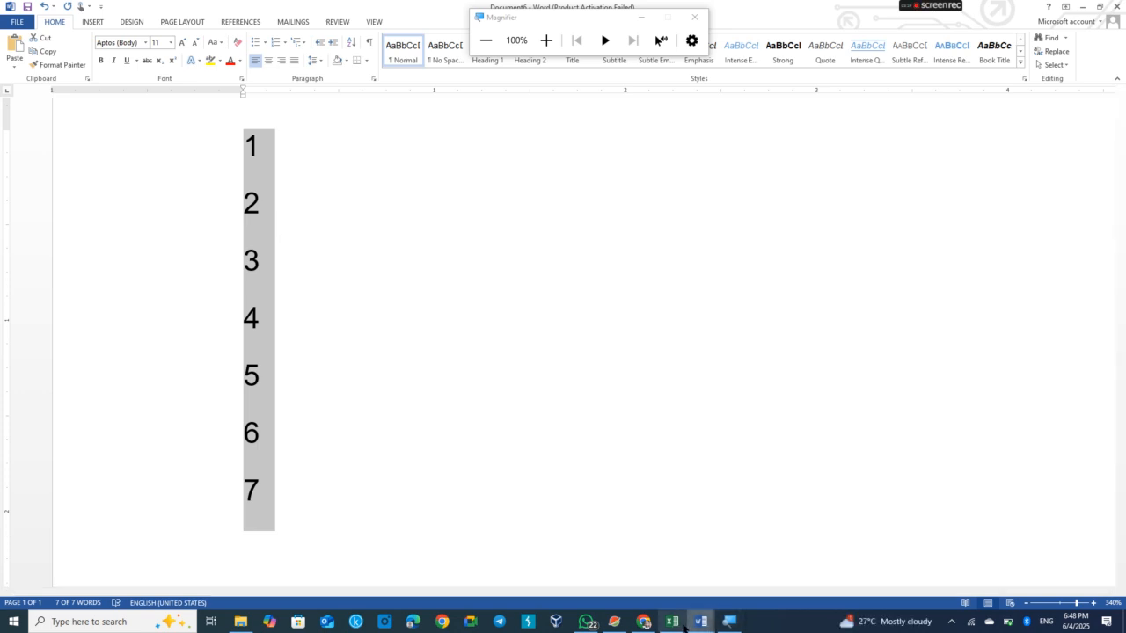
# Switch to the Excel workbook and paste the copied numbers into column A starting at cell A2
pyautogui.moveTo(679, 626)
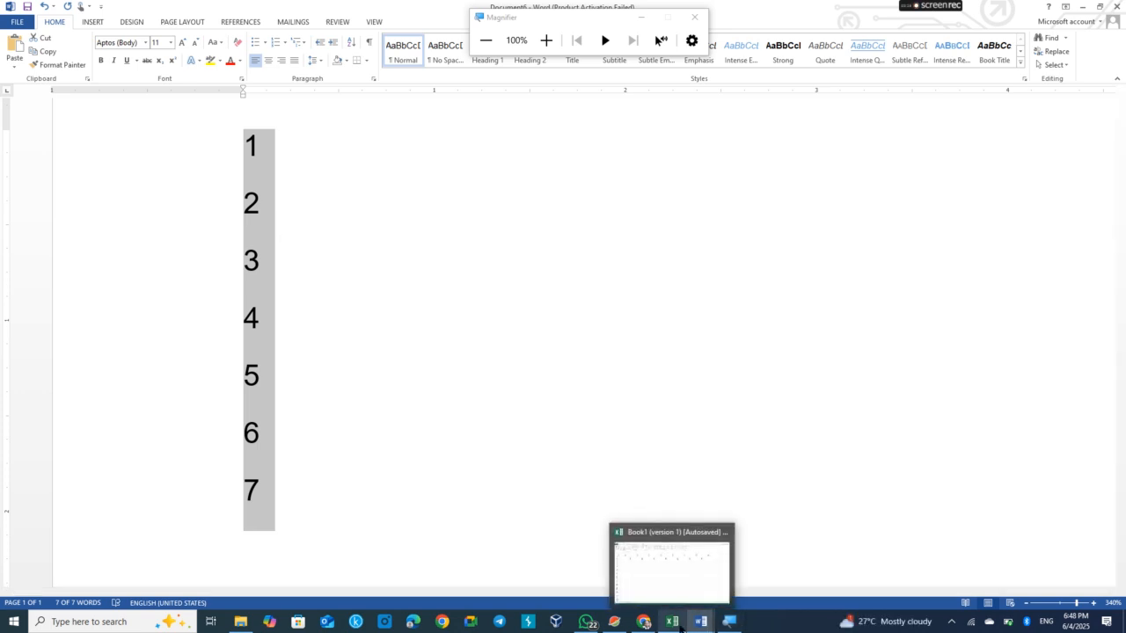
pyautogui.click(679, 584)
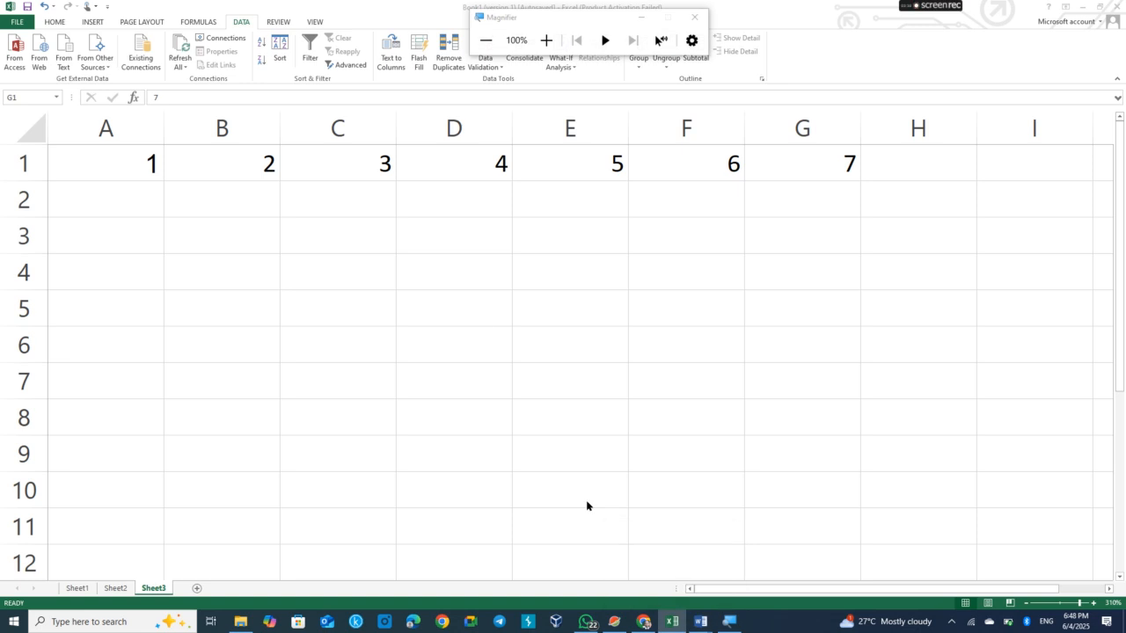
pyautogui.click(118, 205)
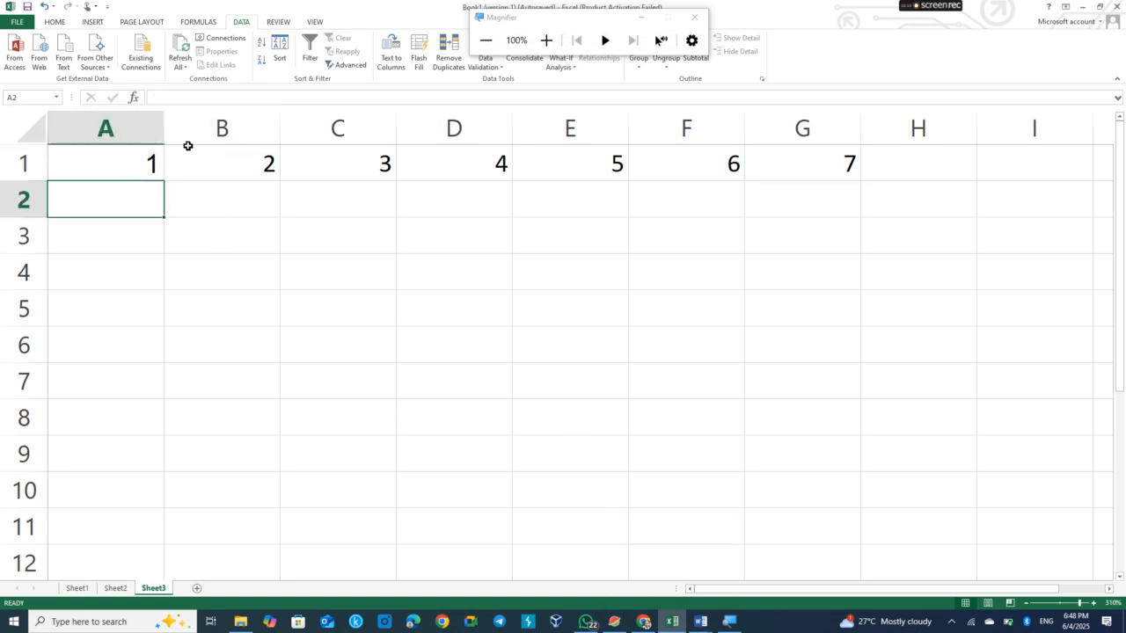
pyautogui.click(54, 22)
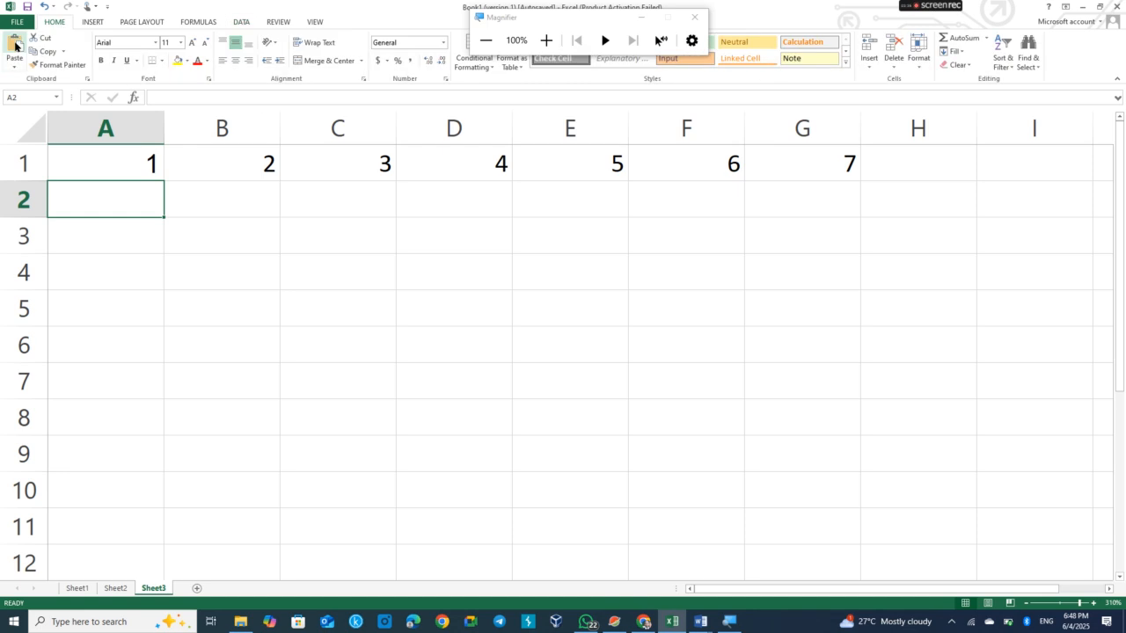
pyautogui.click(15, 44)
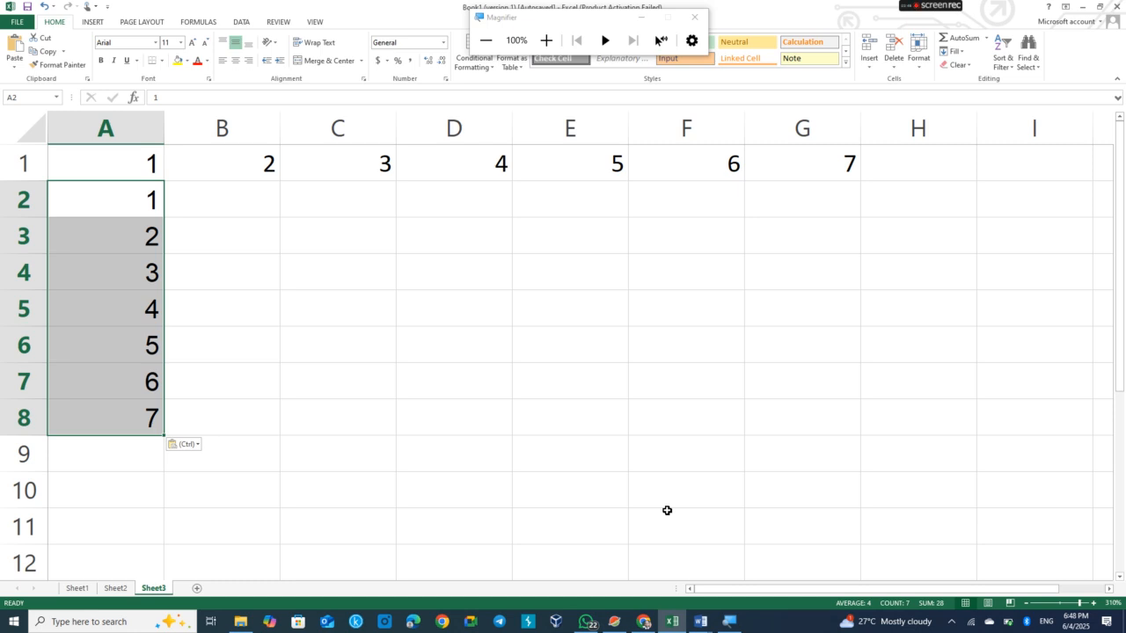
# Close the Magnifier window
pyautogui.click(700, 21)
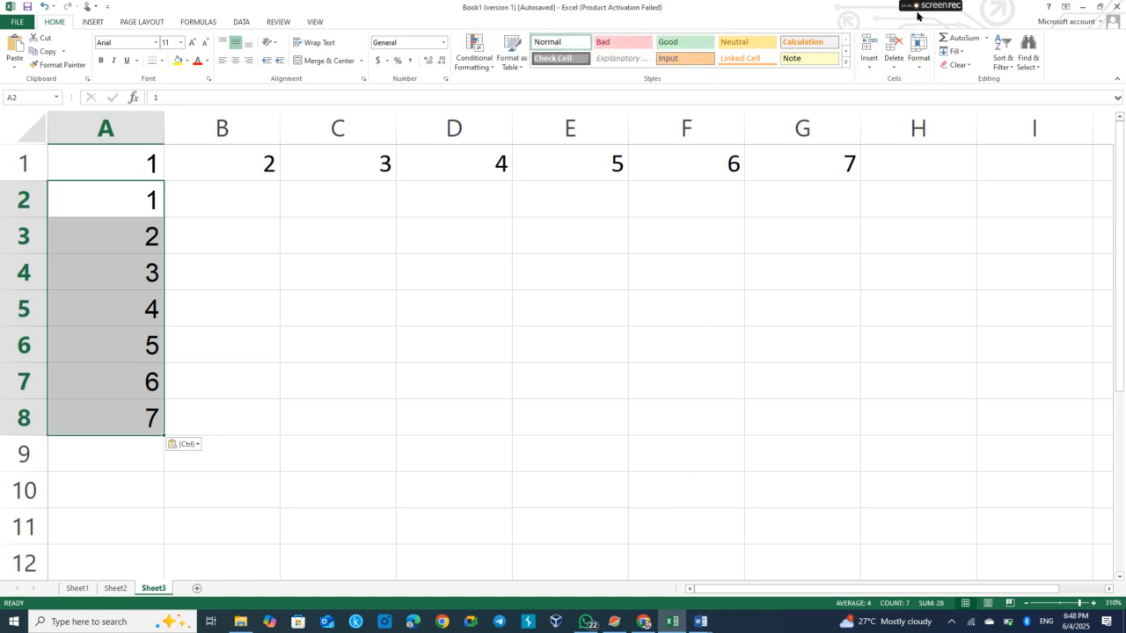